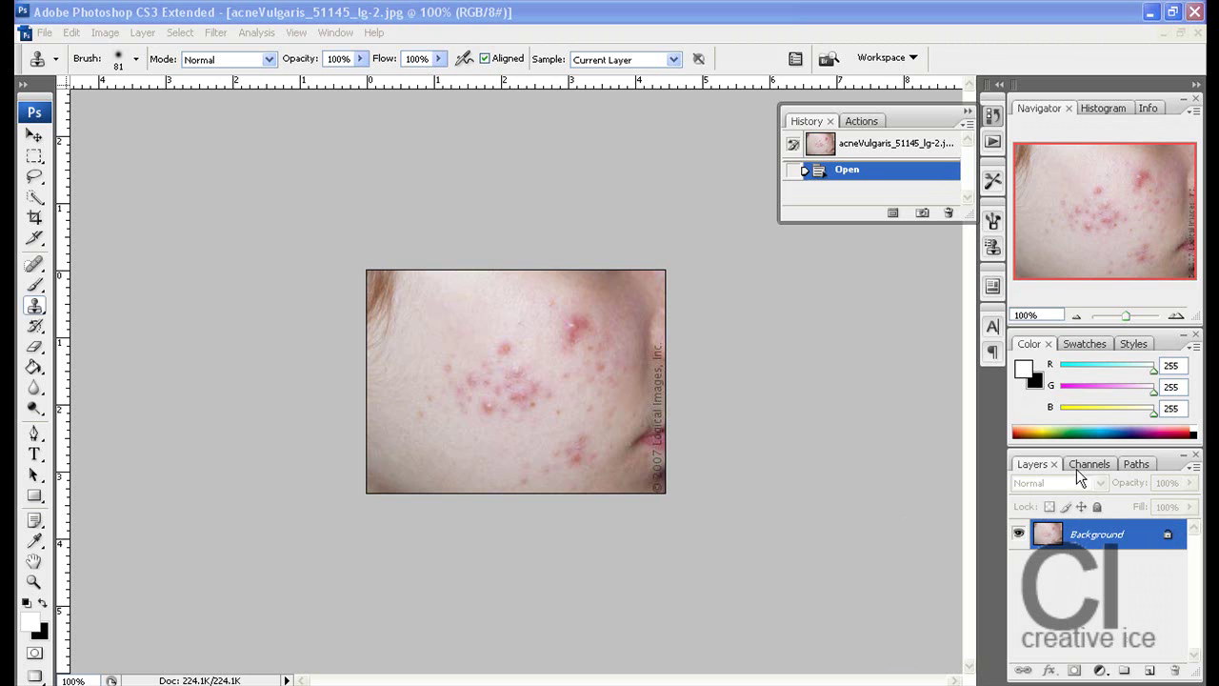
# Step: Convert the locked Background into an editable layer named Layer 0
pyautogui.click(990, 114)
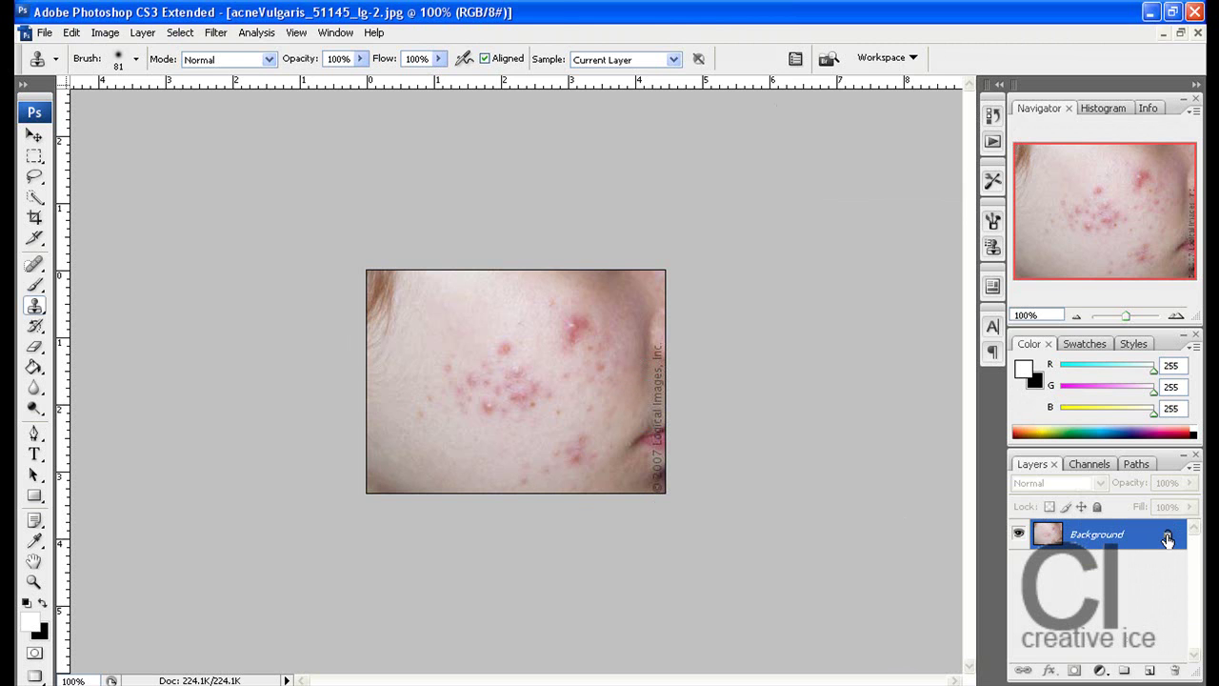
pyautogui.doubleClick(1168, 539)
pyautogui.click(763, 221)
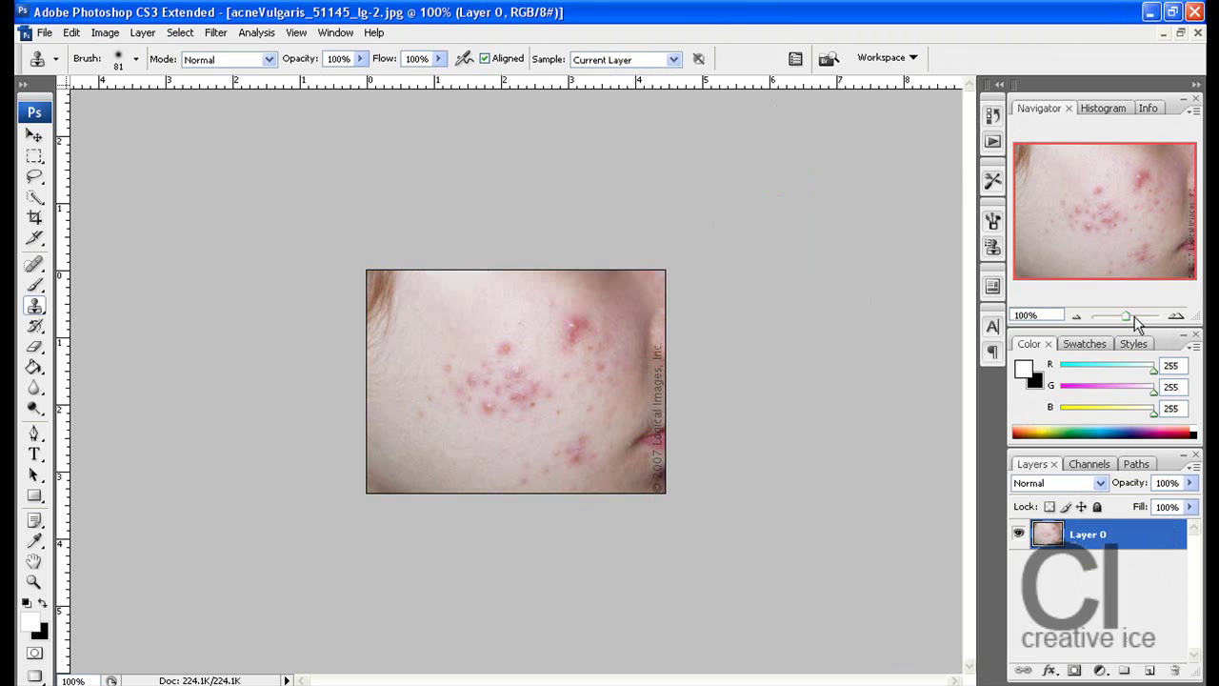
# Step: Enlarge the photo to about 246% and set the Clone Stamp brush diameter to 20 px
pyautogui.moveTo(1128, 320); pyautogui.dragTo(1137, 320)
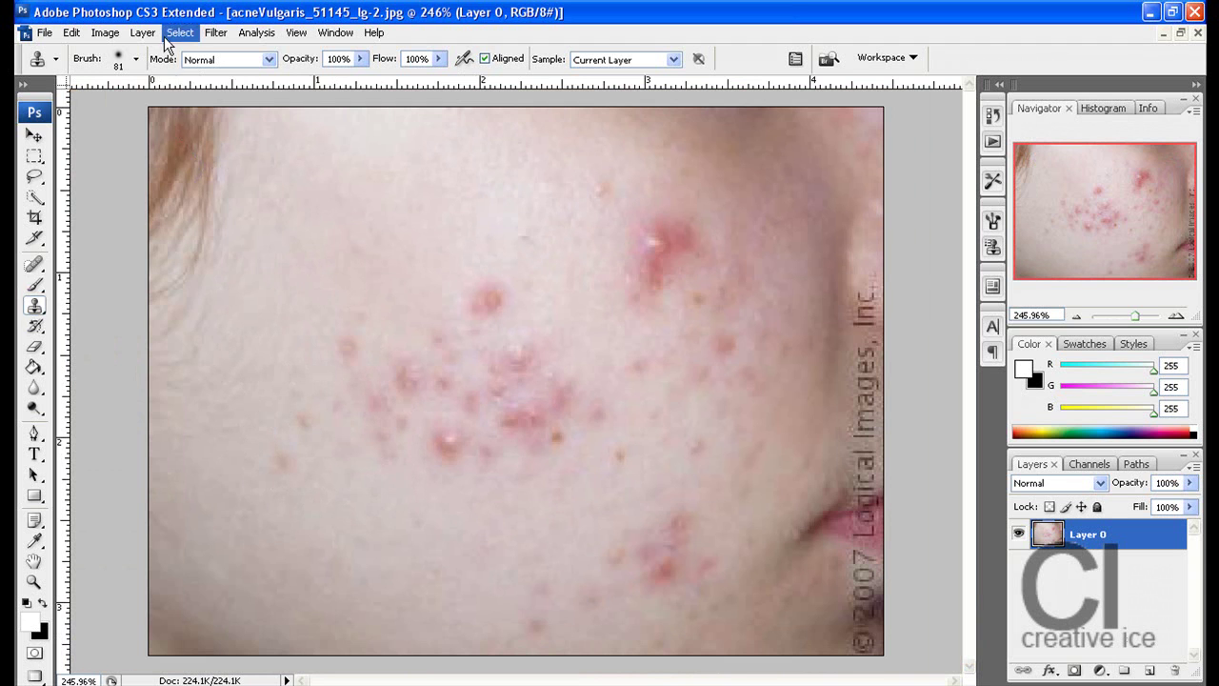
pyautogui.click(136, 60)
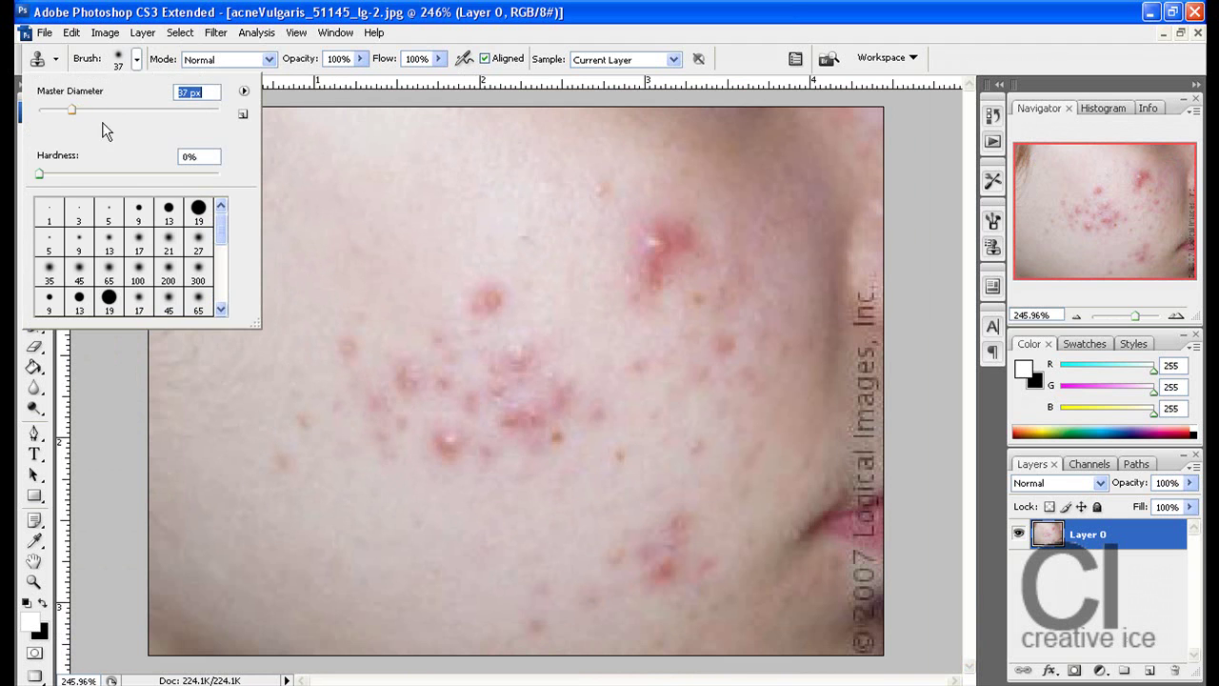
pyautogui.moveTo(72, 111); pyautogui.dragTo(55, 111)
pyautogui.rightClick(936, 175)
pyautogui.click(908, 143)
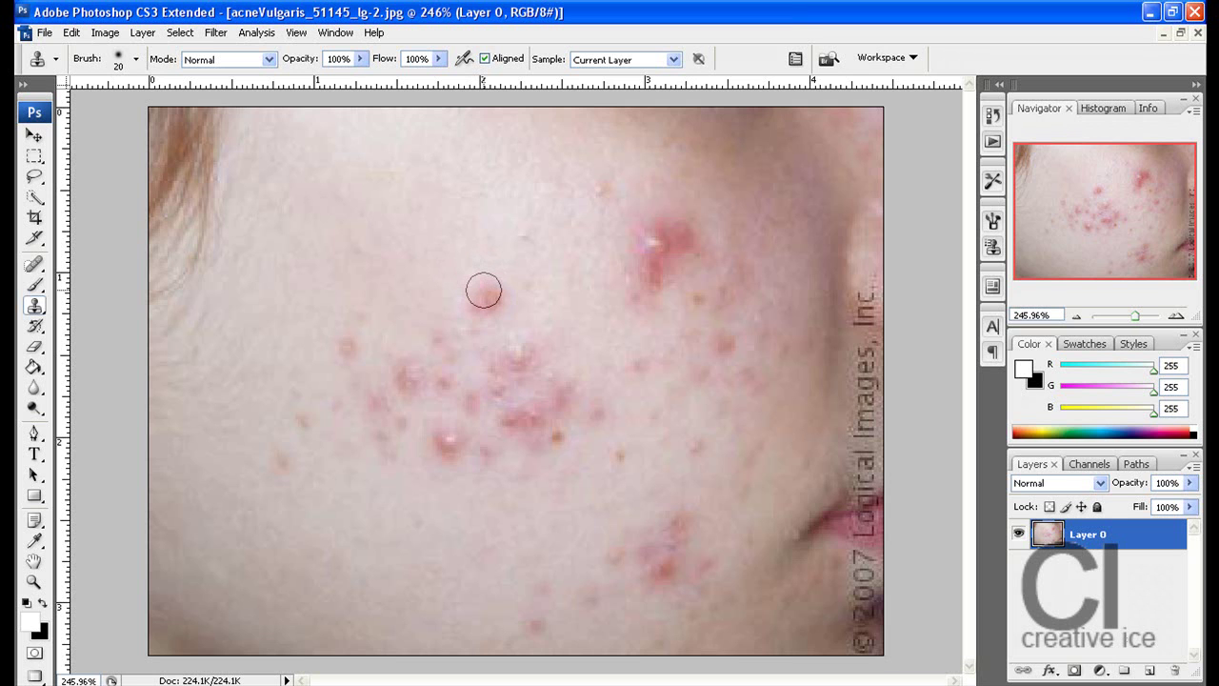
# Step: Clone clean skin over the isolated red pimple mid-cheek and the small spot above the large blemish
pyautogui.click(481, 286)
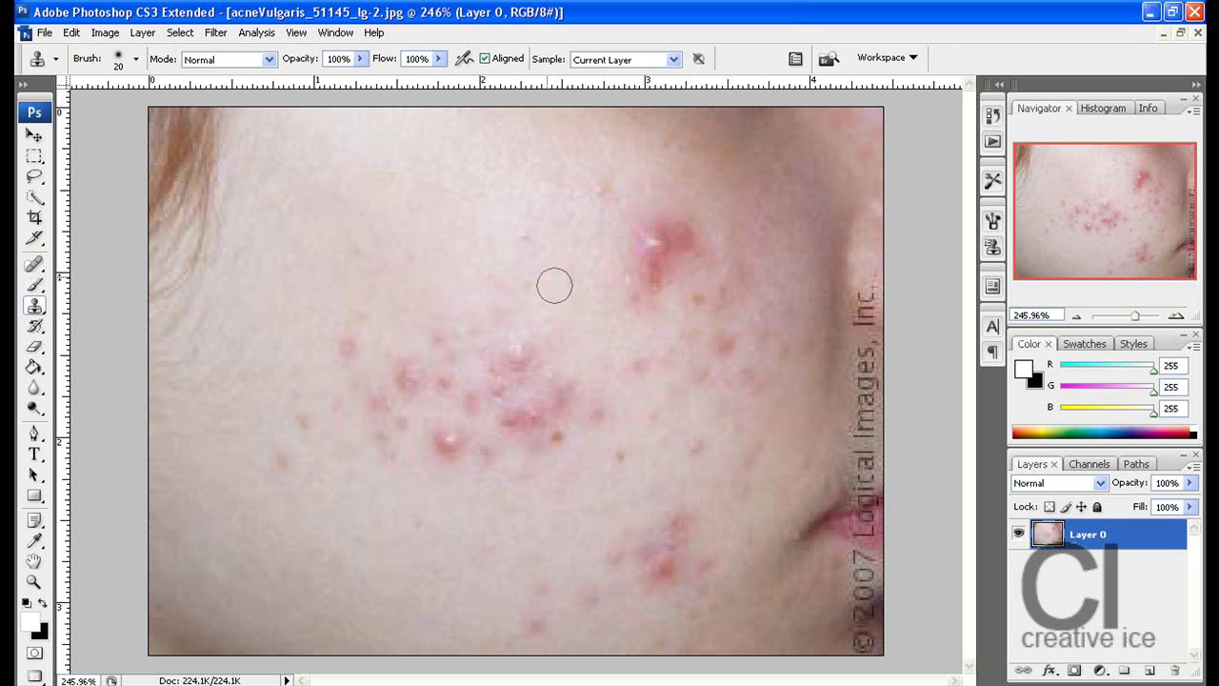
pyautogui.keyDown('alt'); pyautogui.click(593, 212); pyautogui.keyUp('alt')
pyautogui.click(597, 193)
# Step: Clone nearby clean skin over the lower, left and upper edges of the large red blemish on the upper cheek
pyautogui.keyDown('alt'); pyautogui.click(611, 277); pyautogui.keyUp('alt')
pyautogui.moveTo(646, 280); pyautogui.dragTo(657, 283)
pyautogui.keyDown('alt'); pyautogui.click(614, 258); pyautogui.keyUp('alt')
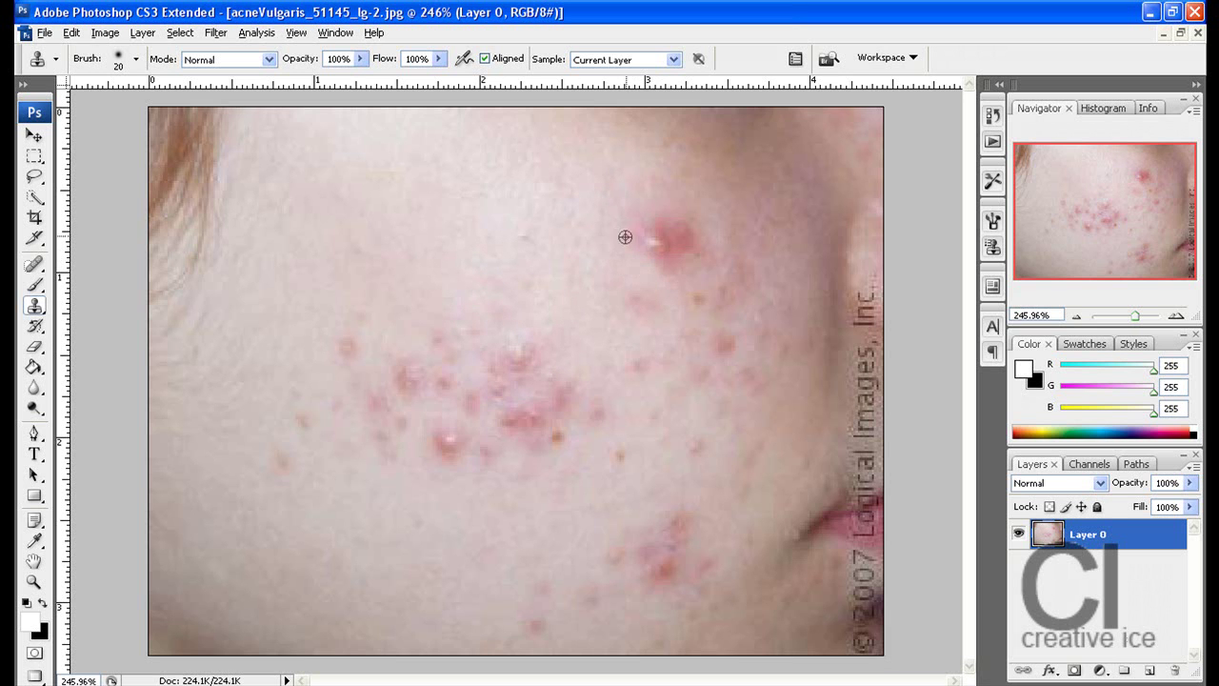
pyautogui.keyDown('alt'); pyautogui.click(629, 202); pyautogui.keyUp('alt')
pyautogui.moveTo(637, 226); pyautogui.dragTo(647, 237)
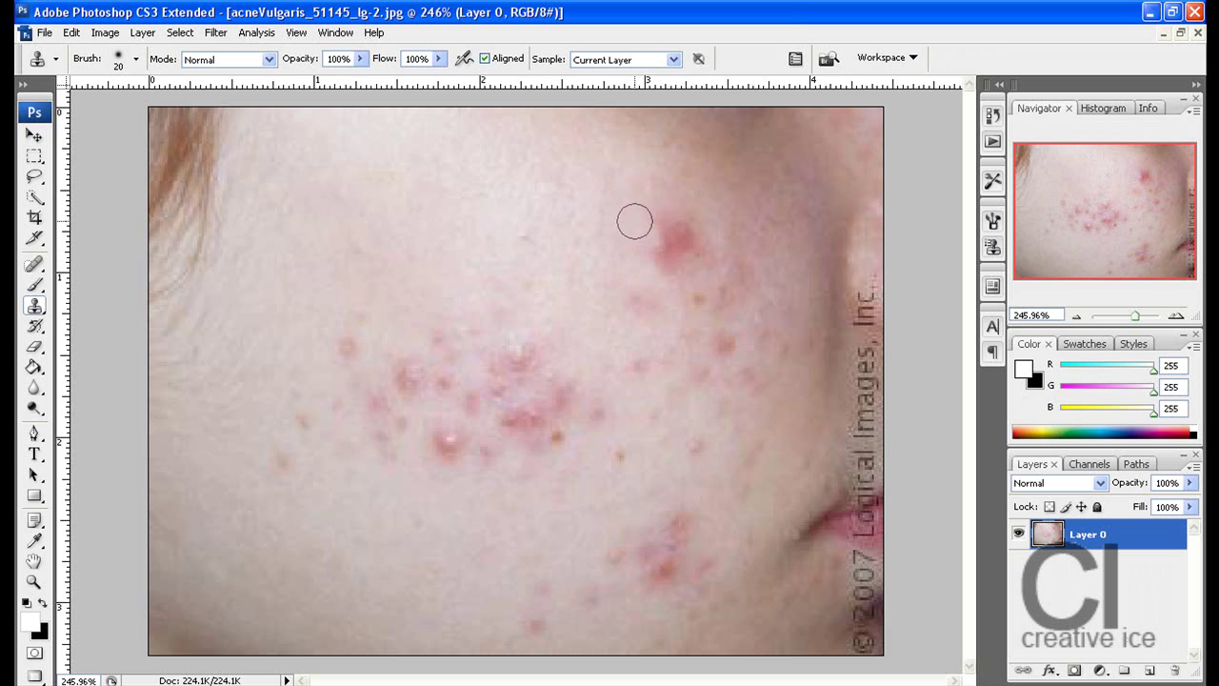
pyautogui.keyDown('alt'); pyautogui.click(662, 207); pyautogui.keyUp('alt')
pyautogui.click(664, 223)
pyautogui.keyDown('alt'); pyautogui.click(691, 217); pyautogui.keyUp('alt')
pyautogui.moveTo(695, 227); pyautogui.dragTo(683, 238)
# Step: Cover the remaining red centre of the large upper-cheek blemish with skin sampled from around it
pyautogui.keyDown('alt'); pyautogui.click(632, 267); pyautogui.keyUp('alt')
pyautogui.click(679, 264)
pyautogui.click(656, 252)
pyautogui.keyDown('alt'); pyautogui.click(623, 251); pyautogui.keyUp('alt')
pyautogui.click(668, 246)
pyautogui.keyDown('alt'); pyautogui.click(686, 225); pyautogui.keyUp('alt')
pyautogui.moveTo(701, 241); pyautogui.dragTo(691, 248)
# Step: Clone away the three isolated small spots on the left side of the cheek
pyautogui.keyDown('alt'); pyautogui.click(364, 328); pyautogui.keyUp('alt')
pyautogui.moveTo(353, 335); pyautogui.dragTo(346, 348)
pyautogui.keyDown('alt'); pyautogui.click(296, 483); pyautogui.keyUp('alt')
pyautogui.click(287, 467)
pyautogui.keyDown('alt'); pyautogui.click(309, 439); pyautogui.keyUp('alt')
pyautogui.click(306, 426)
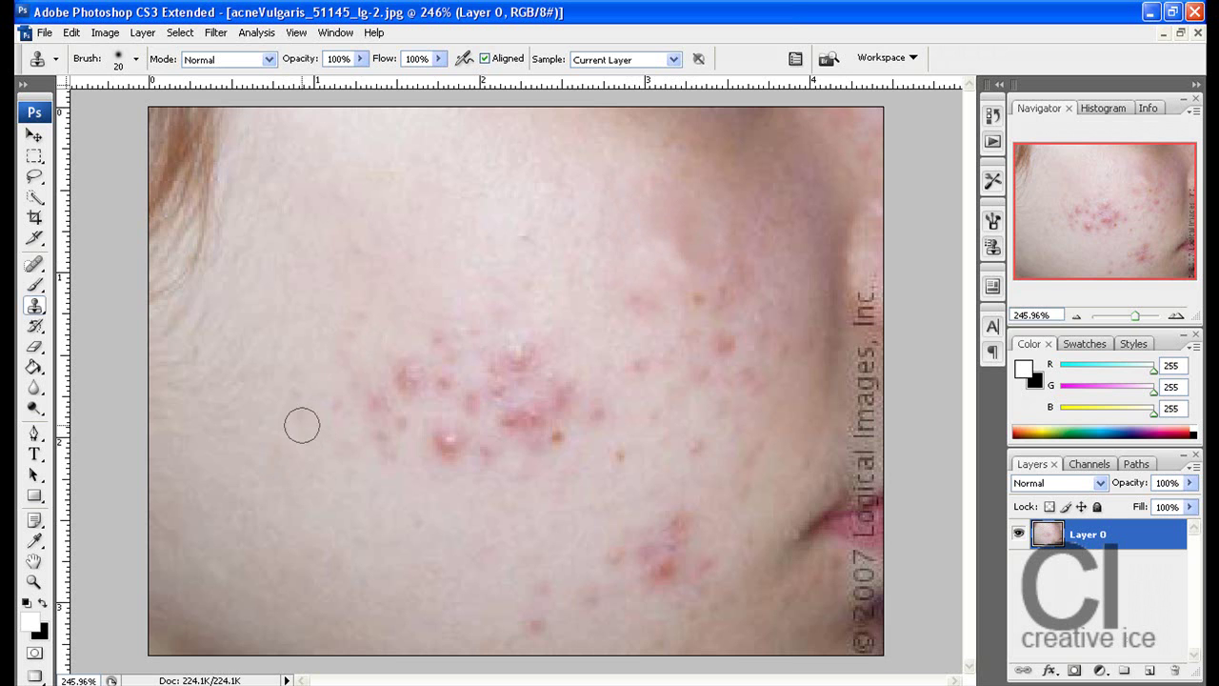
# Step: Clone clean skin over the spots along the left and lower edges of the central acne cluster
pyautogui.keyDown('alt'); pyautogui.click(326, 422); pyautogui.keyUp('alt')
pyautogui.click(338, 408)
pyautogui.keyDown('alt'); pyautogui.click(318, 382); pyautogui.keyUp('alt')
pyautogui.moveTo(341, 369); pyautogui.dragTo(352, 377)
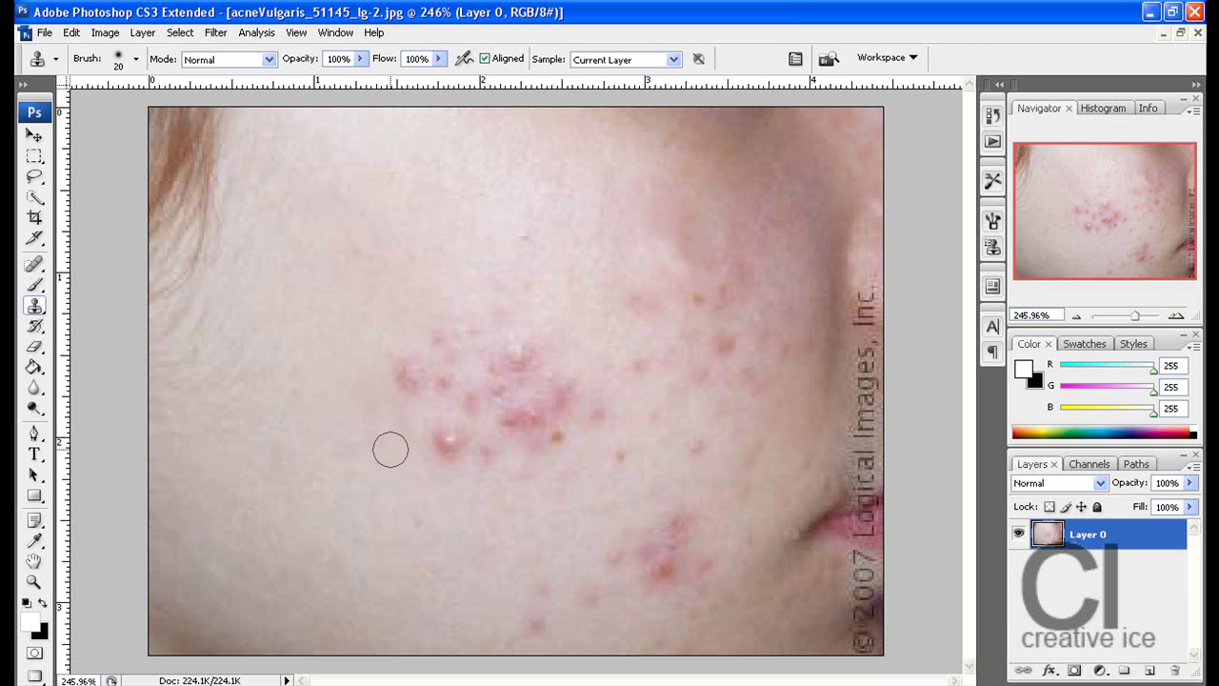
pyautogui.click(455, 445)
pyautogui.click(447, 458)
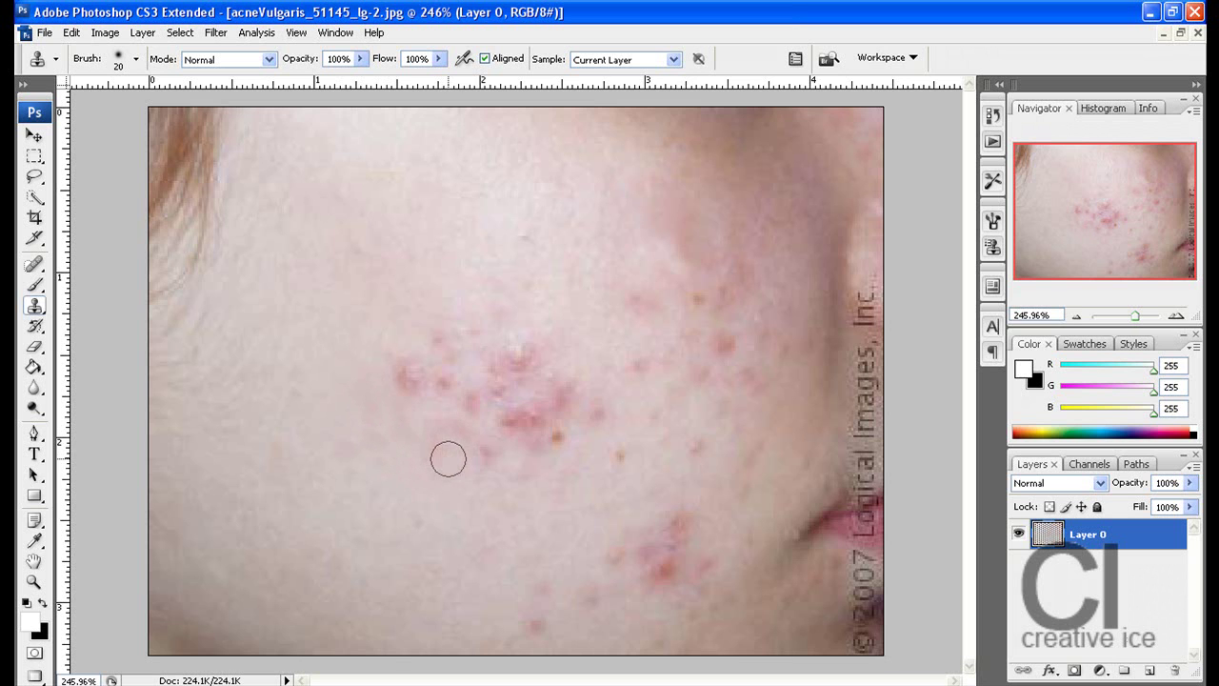
pyautogui.keyDown('alt'); pyautogui.click(479, 481); pyautogui.keyUp('alt')
pyautogui.click(485, 460)
# Step: Remove the remaining spots in the upper-left part of the central acne cluster with the Clone Stamp
pyautogui.keyDown('alt'); pyautogui.click(371, 358); pyautogui.keyUp('alt')
pyautogui.moveTo(403, 372); pyautogui.dragTo(407, 377)
pyautogui.keyDown('alt'); pyautogui.click(408, 352); pyautogui.keyUp('alt')
pyautogui.click(443, 377)
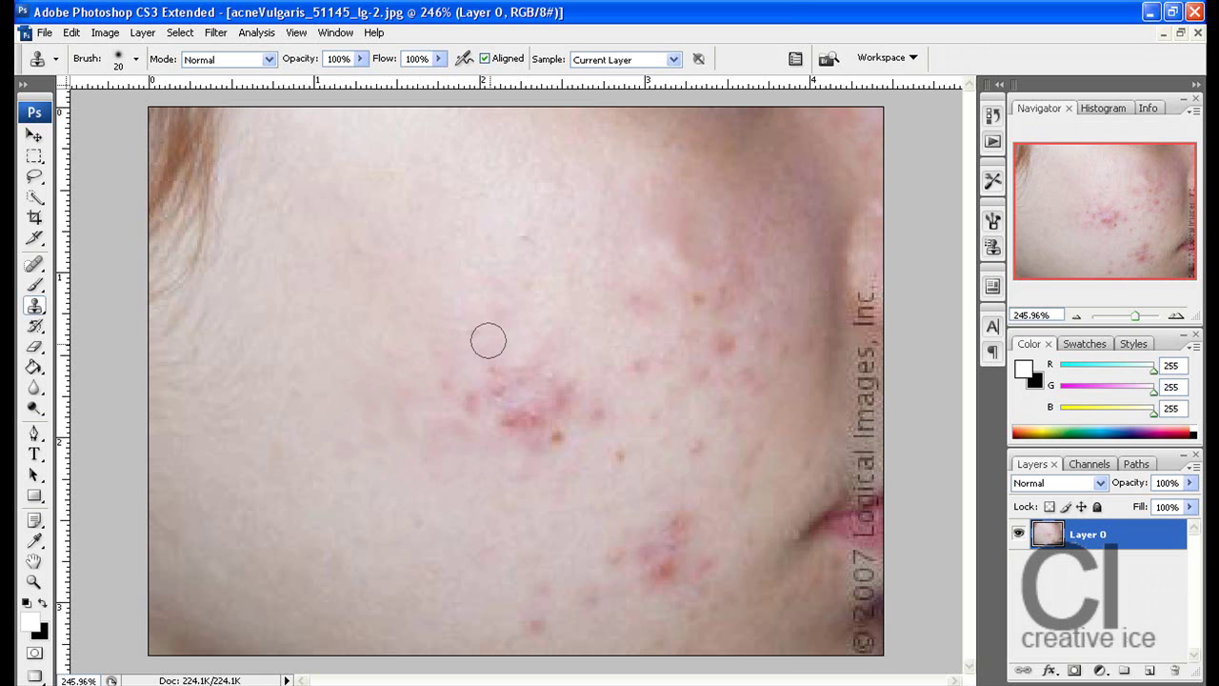
pyautogui.keyDown('alt'); pyautogui.click(462, 295); pyautogui.keyUp('alt')
pyautogui.moveTo(473, 329); pyautogui.dragTo(453, 359)
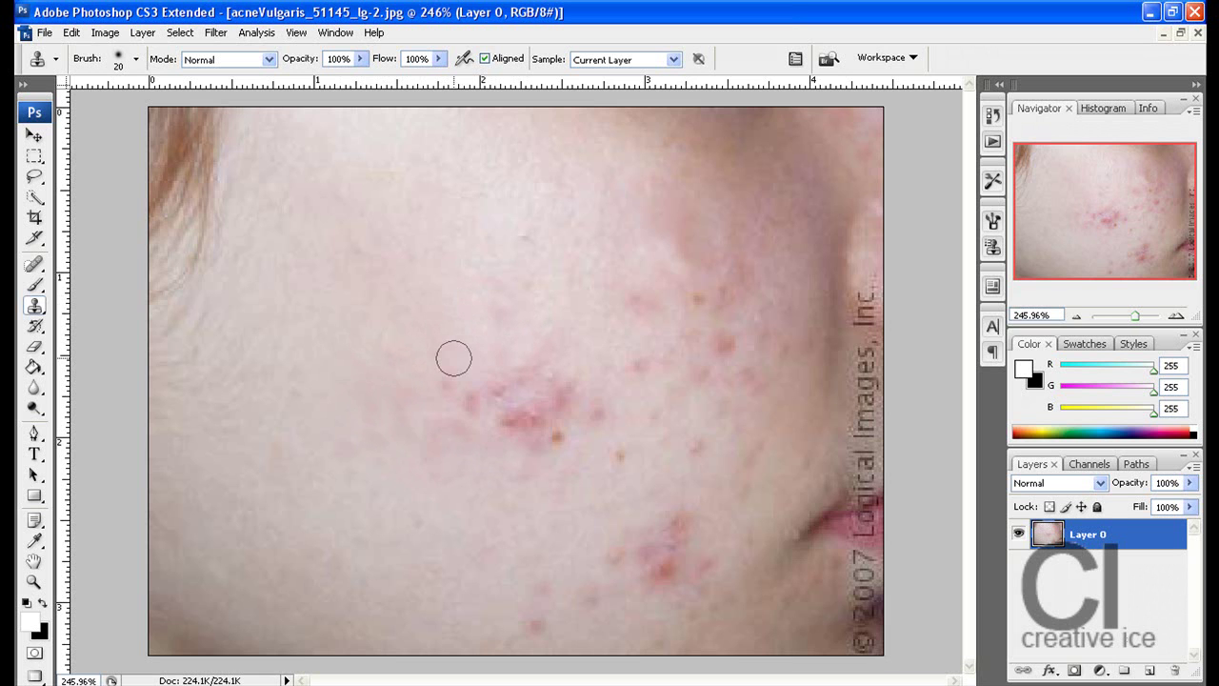
pyautogui.click(472, 404)
pyautogui.click(447, 387)
# Step: Clone clean skin over the red core and right side of the central acne cluster
pyautogui.keyDown('alt'); pyautogui.click(512, 459); pyautogui.keyUp('alt')
pyautogui.moveTo(524, 433)
pyautogui.mouseDown()
pyautogui.moveTo(504, 416)
pyautogui.moveTo(536, 420)
pyautogui.moveTo(537, 474)
pyautogui.mouseUp()
pyautogui.keyDown('alt'); pyautogui.click(539, 471); pyautogui.keyUp('alt')
pyautogui.keyDown('alt'); pyautogui.click(566, 447); pyautogui.keyUp('alt')
pyautogui.moveTo(560, 415)
pyautogui.mouseDown()
pyautogui.moveTo(567, 400)
pyautogui.moveTo(594, 417)
pyautogui.moveTo(563, 400)
pyautogui.moveTo(569, 378)
pyautogui.moveTo(566, 395)
pyautogui.moveTo(525, 365)
pyautogui.moveTo(497, 373)
pyautogui.mouseUp()
pyautogui.keyDown('alt'); pyautogui.click(580, 433); pyautogui.keyUp('alt')
pyautogui.keyDown('alt'); pyautogui.click(569, 348); pyautogui.keyUp('alt')
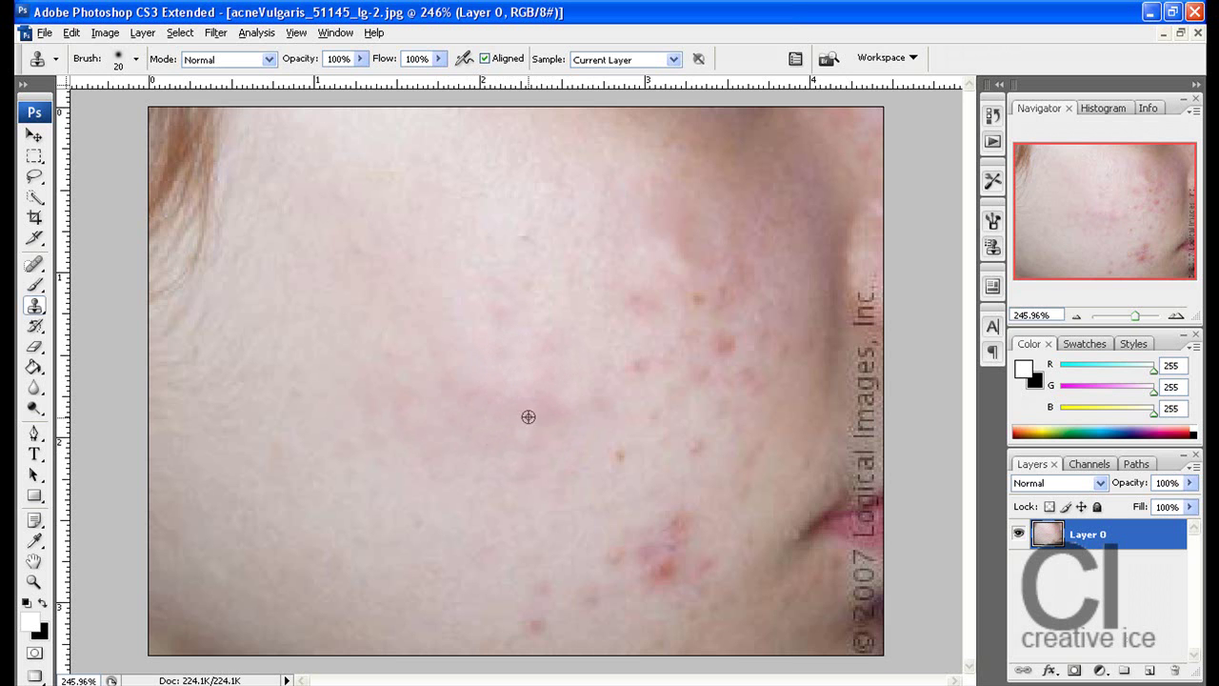
pyautogui.keyDown('alt'); pyautogui.click(547, 439); pyautogui.keyUp('alt')
pyautogui.click(543, 408)
# Step: Clone away the scattered spots on the right side of the cheek, below the former large blemish
pyautogui.click(646, 308)
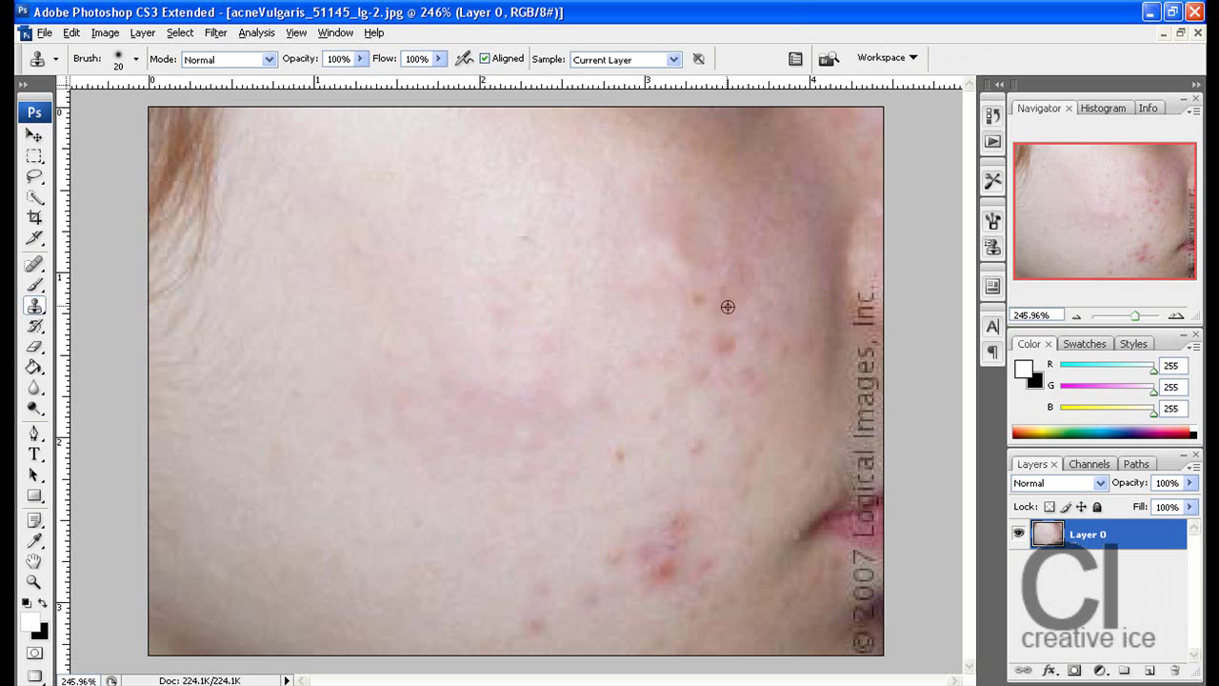
pyautogui.keyDown('alt'); pyautogui.click(694, 278); pyautogui.keyUp('alt')
pyautogui.click(698, 297)
pyautogui.keyDown('alt'); pyautogui.click(748, 354); pyautogui.keyUp('alt')
pyautogui.click(726, 347)
pyautogui.keyDown('alt'); pyautogui.click(743, 402); pyautogui.keyUp('alt')
pyautogui.click(745, 377)
pyautogui.keyDown('alt'); pyautogui.click(707, 384); pyautogui.keyUp('alt')
pyautogui.click(701, 377)
pyautogui.click(729, 342)
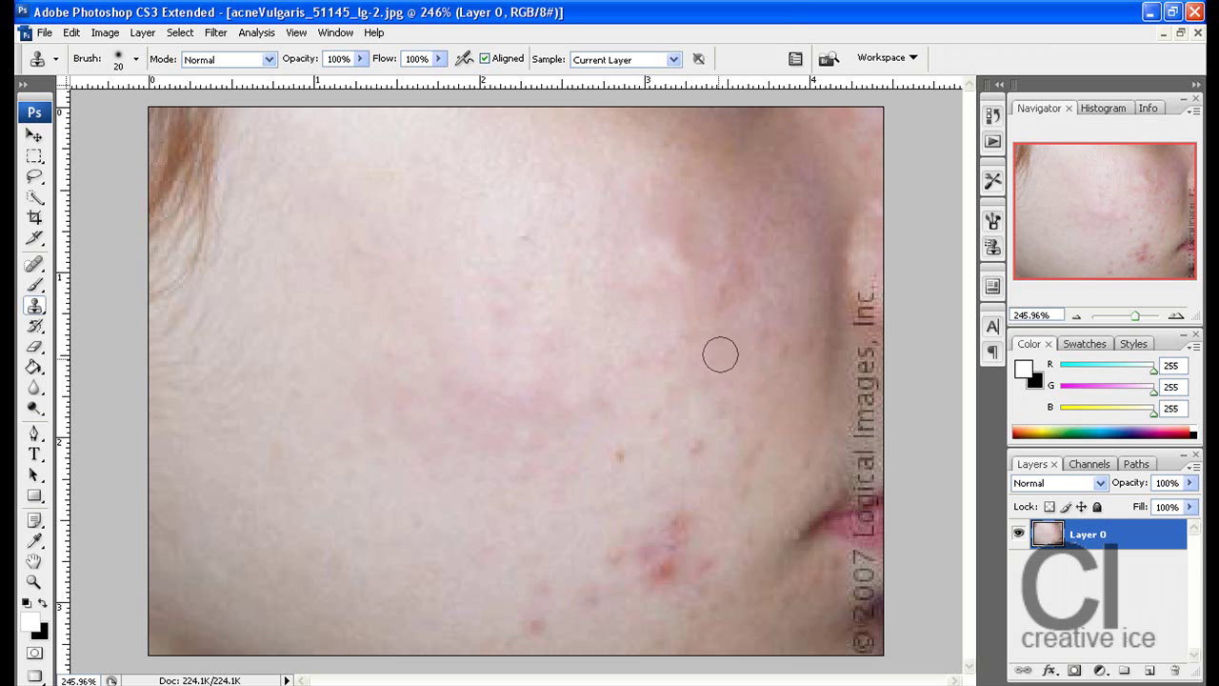
# Step: Clone over the small brownish spots on the lower right cheek and the red cluster near the mouth corner
pyautogui.keyDown('alt'); pyautogui.click(697, 413); pyautogui.keyUp('alt')
pyautogui.click(695, 444)
pyautogui.click(671, 416)
pyautogui.click(629, 444)
pyautogui.moveTo(676, 580)
pyautogui.mouseDown()
pyautogui.moveTo(667, 618)
pyautogui.moveTo(656, 572)
pyautogui.moveTo(666, 558)
pyautogui.moveTo(696, 569)
pyautogui.moveTo(702, 548)
pyautogui.moveTo(685, 529)
pyautogui.moveTo(613, 552)
pyautogui.moveTo(654, 532)
pyautogui.mouseUp()
pyautogui.keyDown('alt'); pyautogui.click(706, 527); pyautogui.keyUp('alt')
pyautogui.keyDown('alt'); pyautogui.click(613, 532); pyautogui.keyUp('alt')
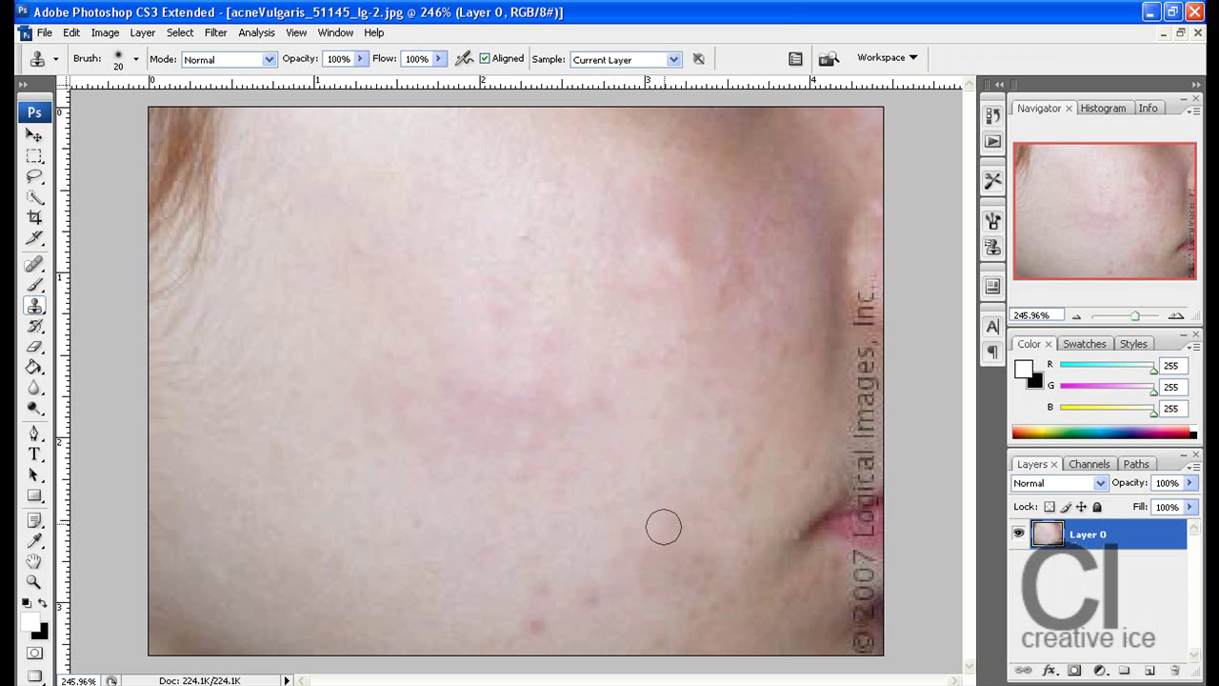
# Step: Remove the last small spots along the lower edge of the cheek using skin sampled beside them
pyautogui.keyDown('alt'); pyautogui.click(587, 616); pyautogui.keyUp('alt')
pyautogui.moveTo(595, 598)
pyautogui.mouseDown()
pyautogui.moveTo(565, 613)
pyautogui.moveTo(571, 621)
pyautogui.moveTo(596, 594)
pyautogui.moveTo(556, 595)
pyautogui.mouseUp()
pyautogui.keyDown('alt'); pyautogui.click(567, 616); pyautogui.keyUp('alt')
pyautogui.click(556, 596)
pyautogui.click(564, 596)
pyautogui.keyDown('alt'); pyautogui.click(570, 626); pyautogui.keyUp('alt')
pyautogui.click(543, 627)
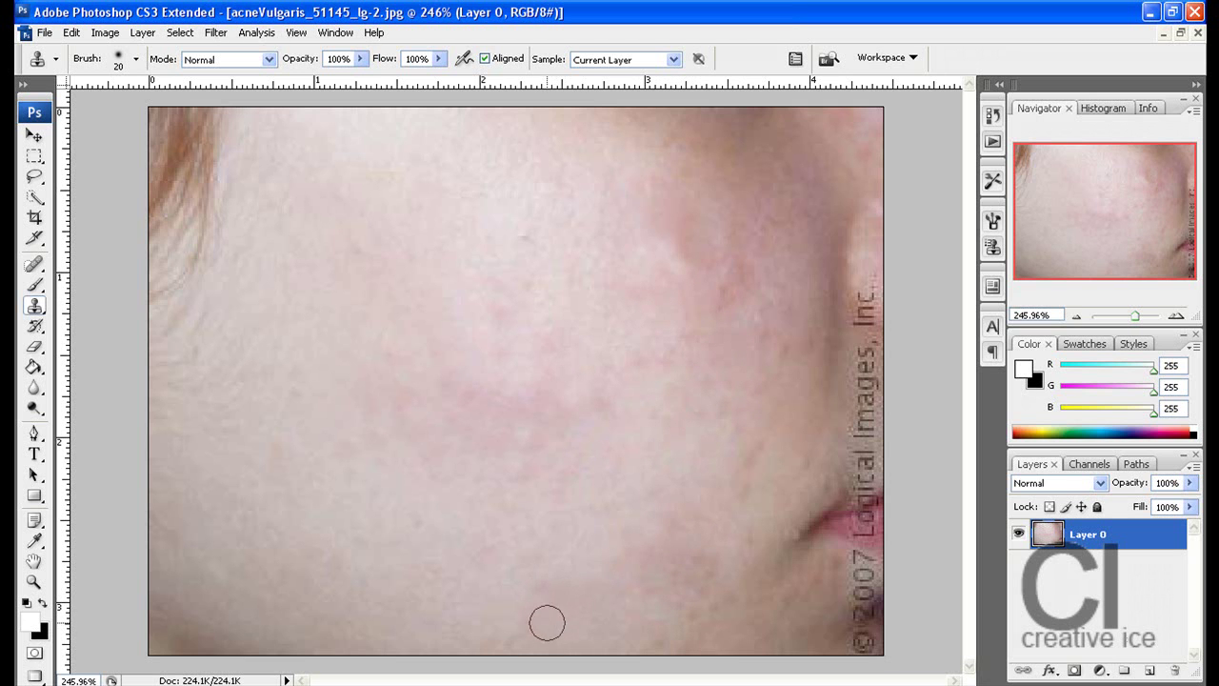
# Step: Compare the retouched photo at 100% with the original snapshot in the history, and return to the latest Clone Stamp state
pyautogui.moveTo(1134, 319); pyautogui.dragTo(1127, 318)
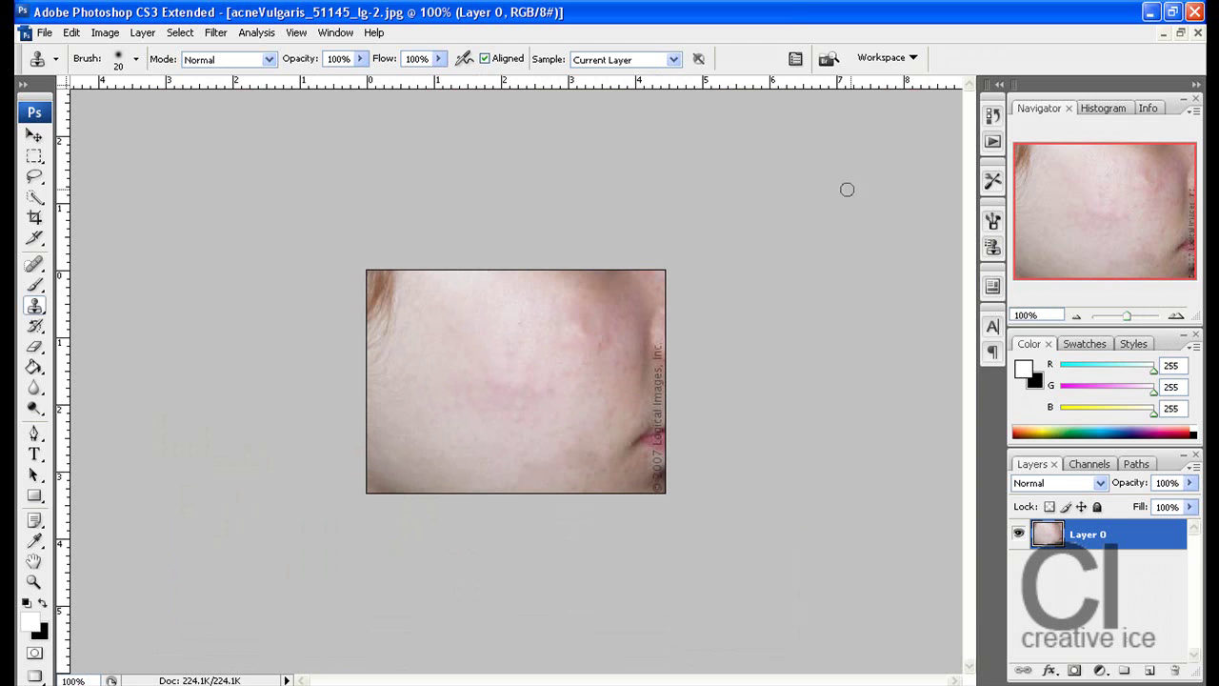
pyautogui.click(993, 121)
pyautogui.click(894, 145)
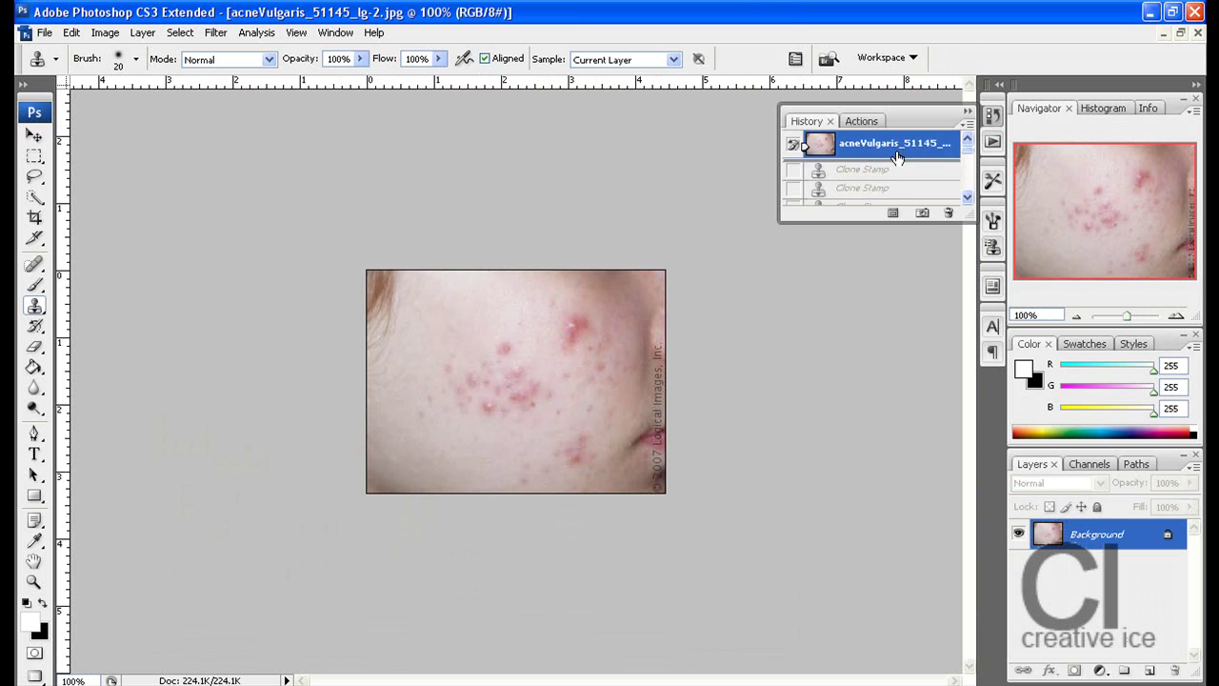
pyautogui.scroll(-2, 883, 190)
pyautogui.scroll(-1, 877, 191)
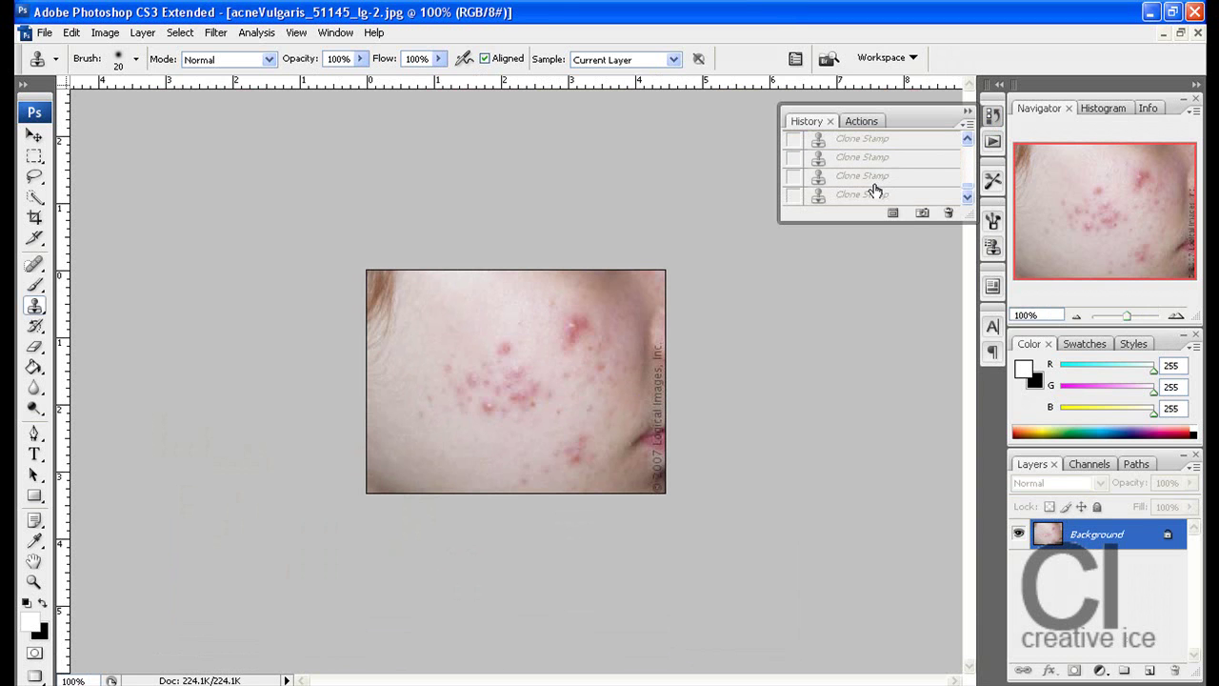
pyautogui.click(874, 194)
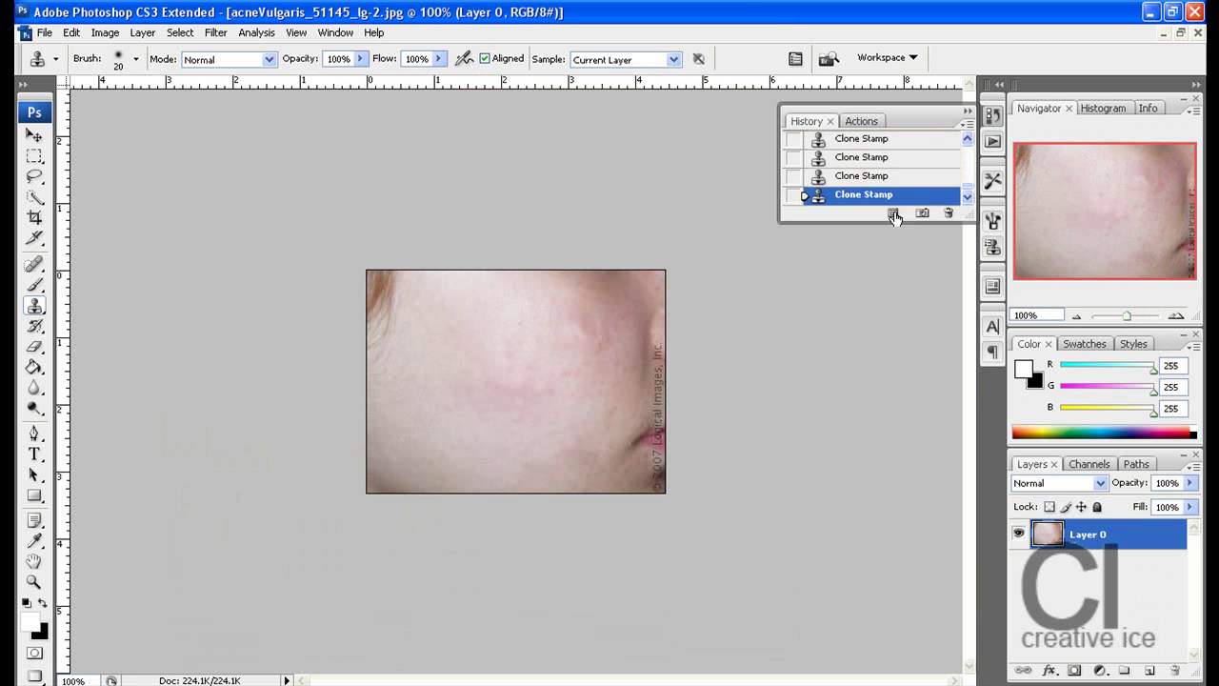
# Step: Duplicate Layer 0 and desaturate the copy with Hue/Saturation at Saturation -100
pyautogui.moveTo(1115, 541); pyautogui.dragTo(1150, 670)
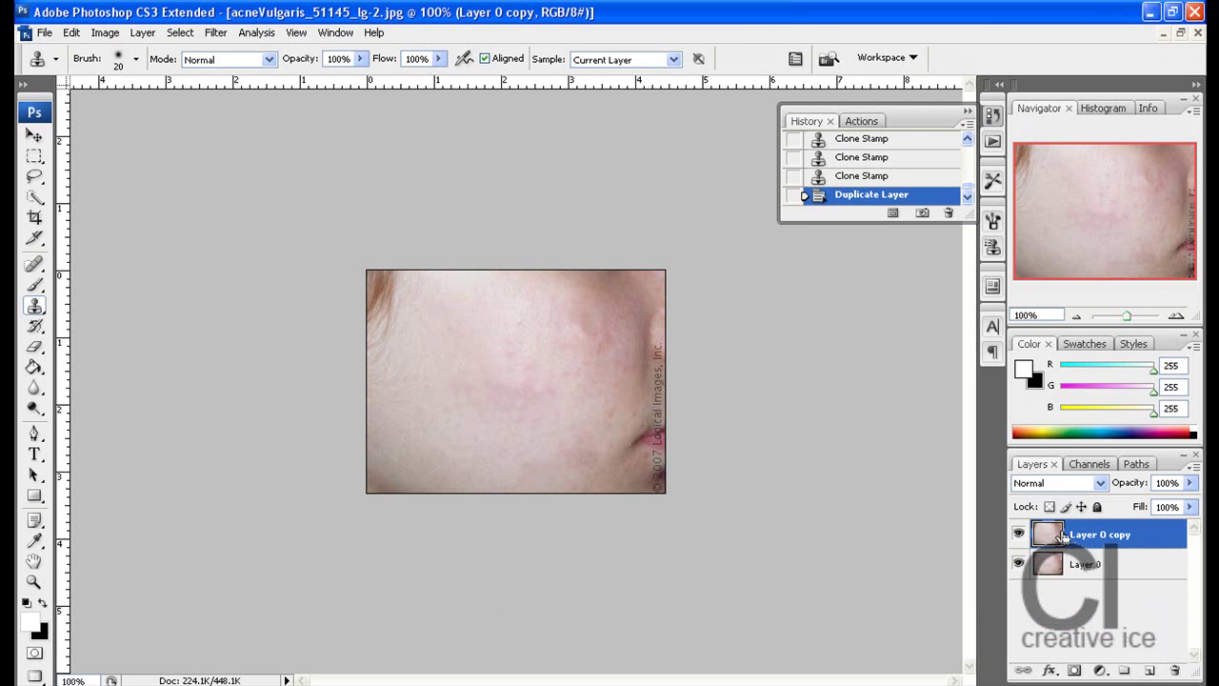
pyautogui.hotkey('ctrl', 'u')
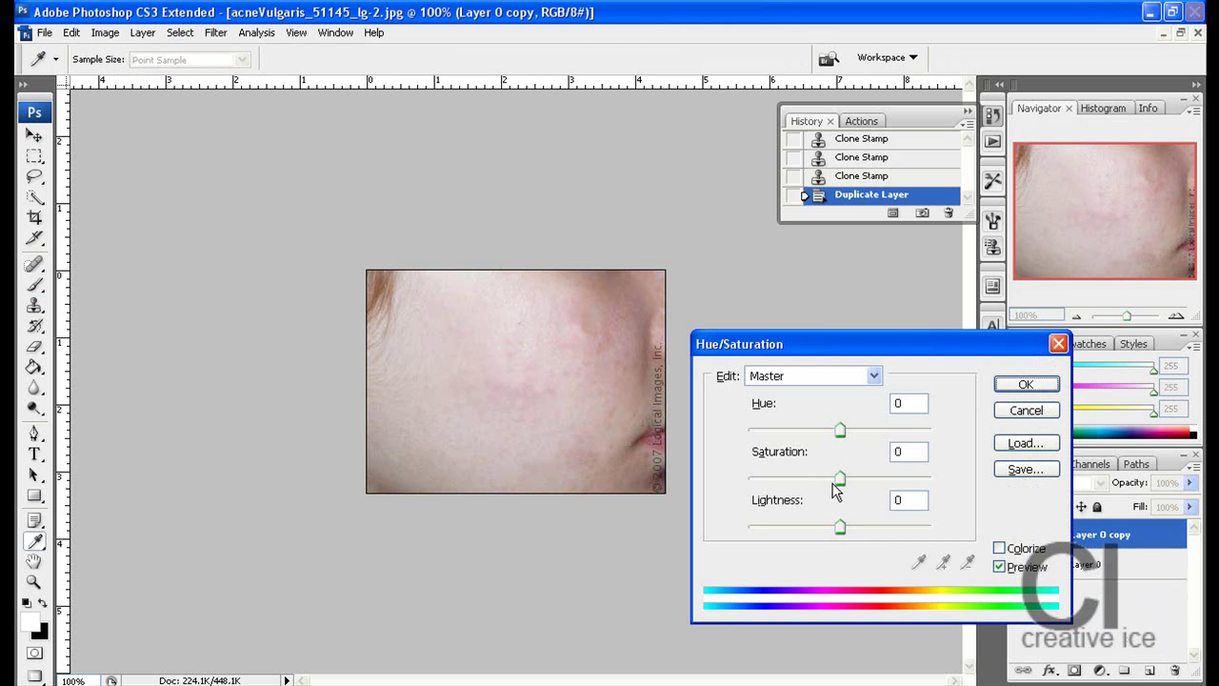
pyautogui.moveTo(842, 484); pyautogui.dragTo(749, 481)
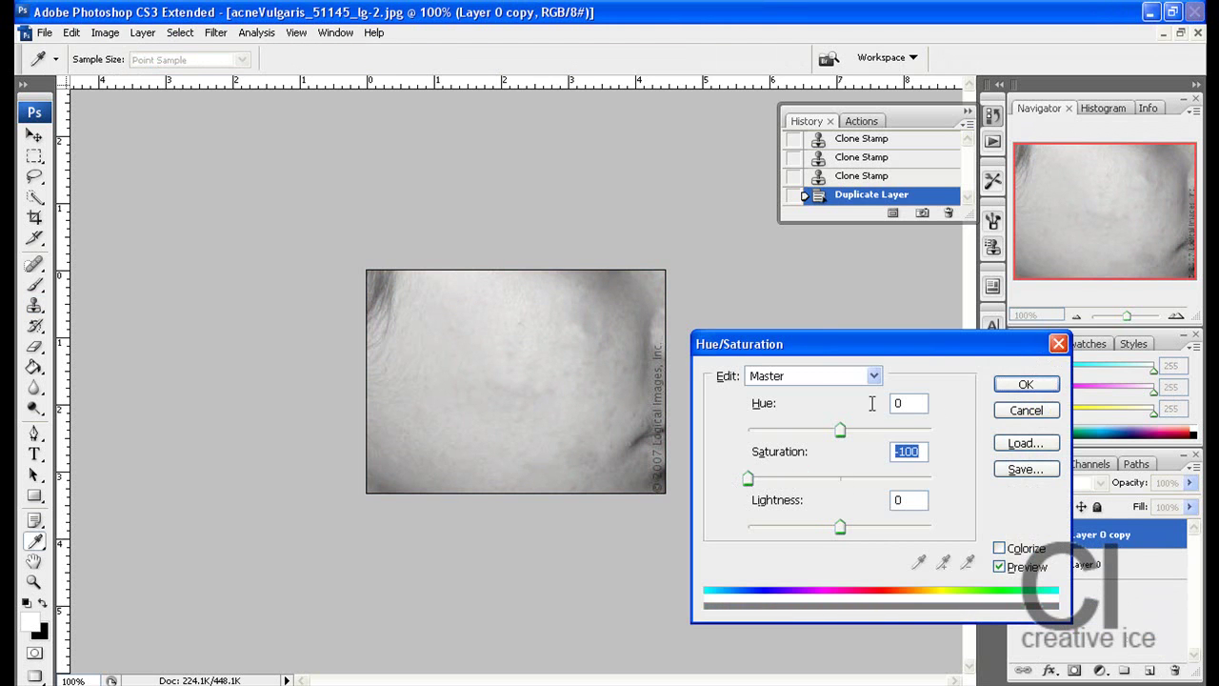
pyautogui.click(1020, 388)
# Step: Set the desaturated copy's blend mode to Soft Light and toggle its visibility to compare the effect
pyautogui.click(1060, 483)
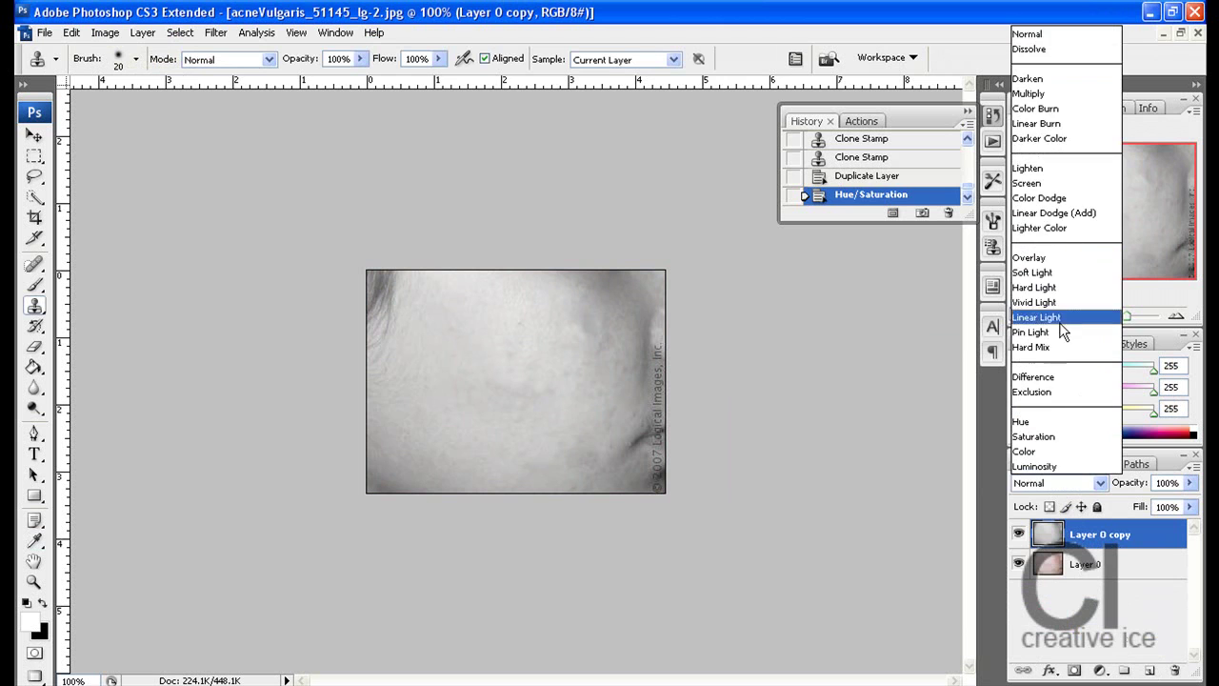
pyautogui.click(1034, 272)
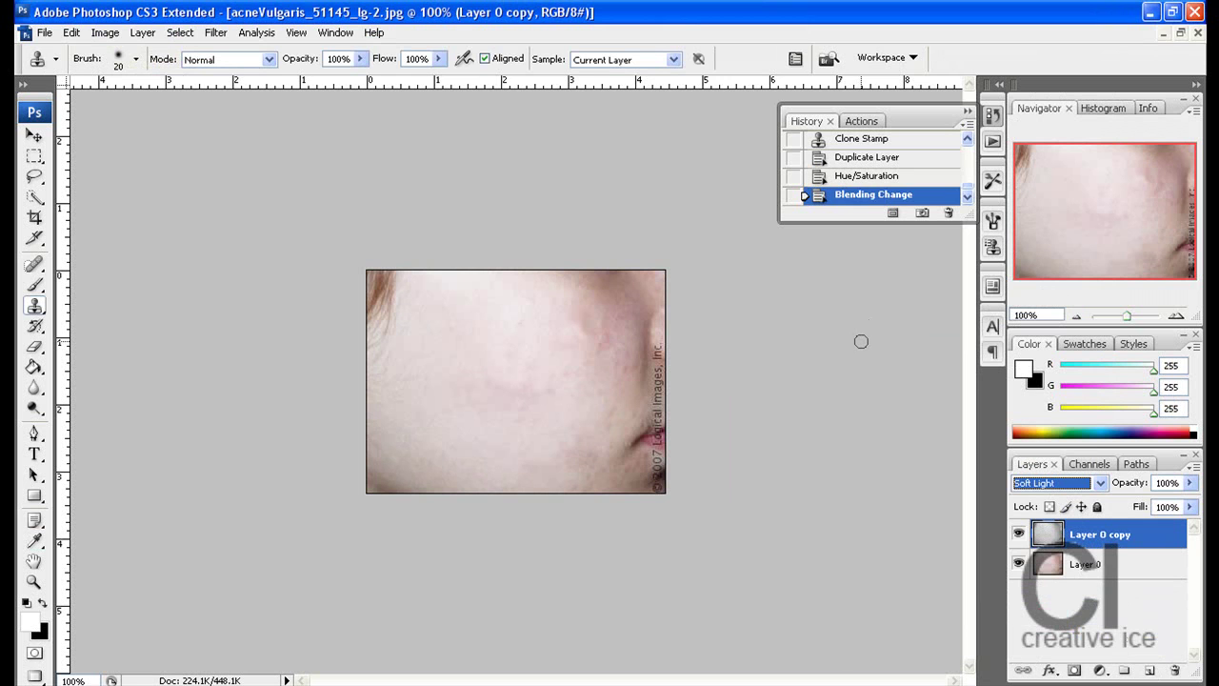
pyautogui.click(1020, 534)
pyautogui.click(1020, 534)
pyautogui.click(1020, 535)
pyautogui.click(1019, 534)
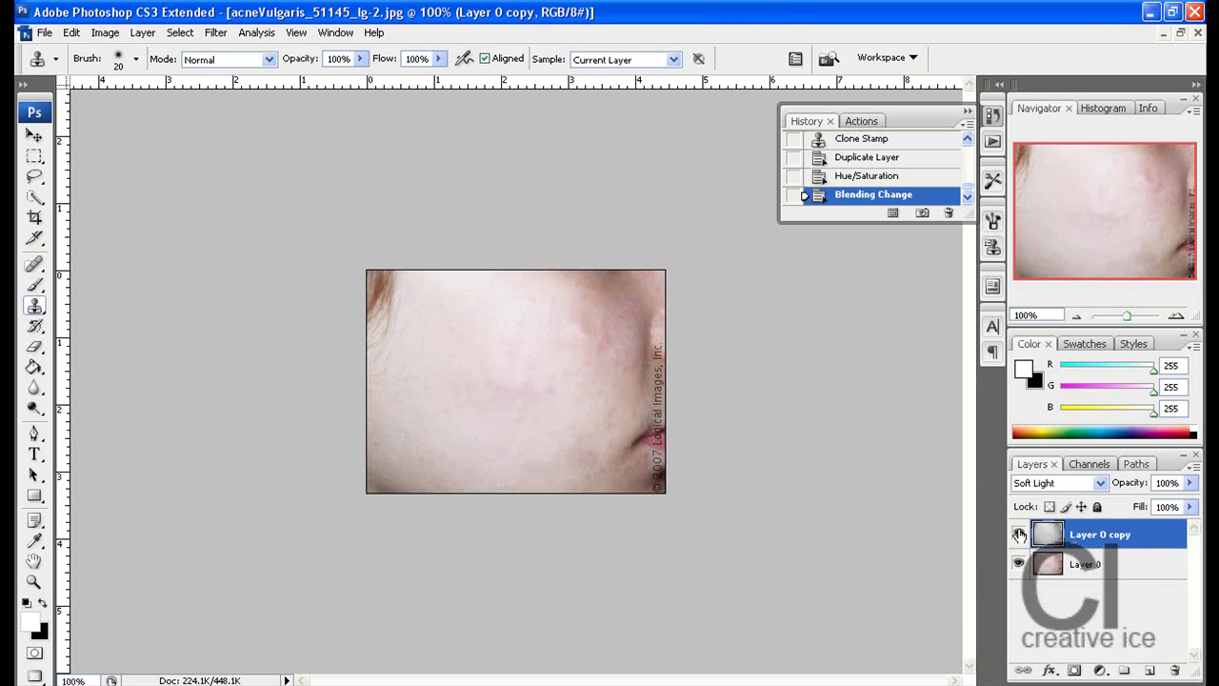